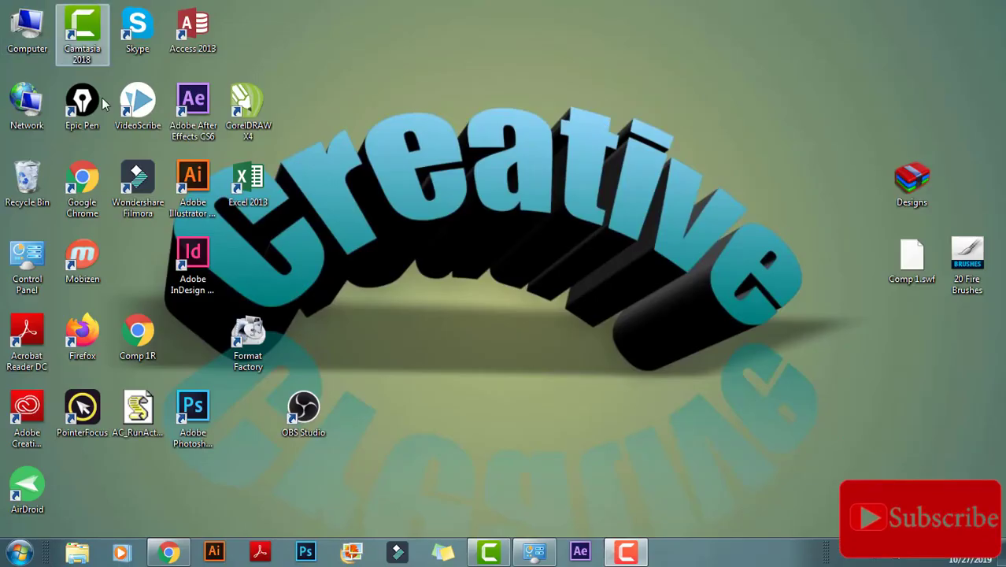
Select the Adobe After Effects CS6 shortcut on the desktop
{"action": "left_click", "coordinate": [211, 115]}
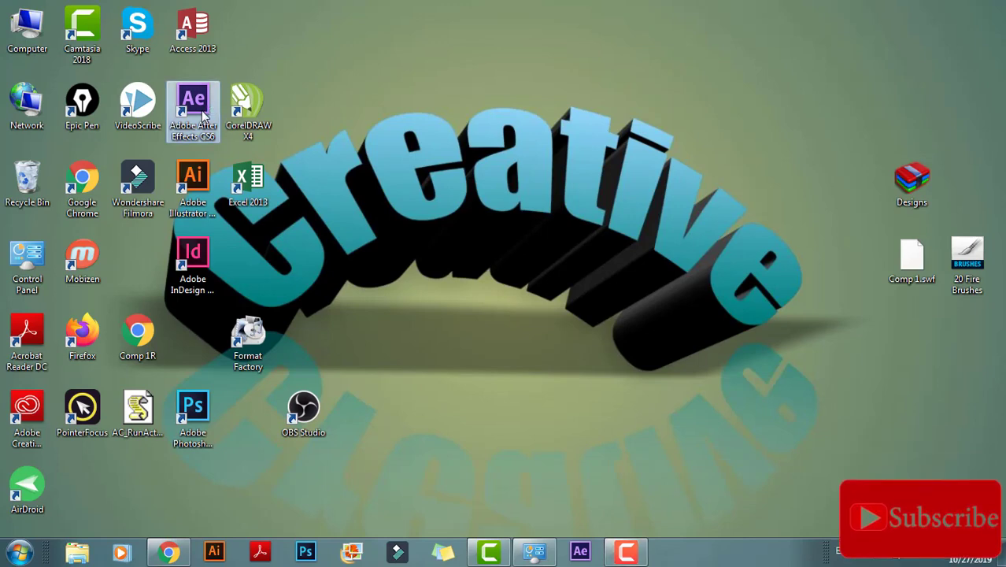
Launch After Effects CS6 and dismiss the missing QuickTime warning with OK
{"action": "double_click", "coordinate": [203, 115]}
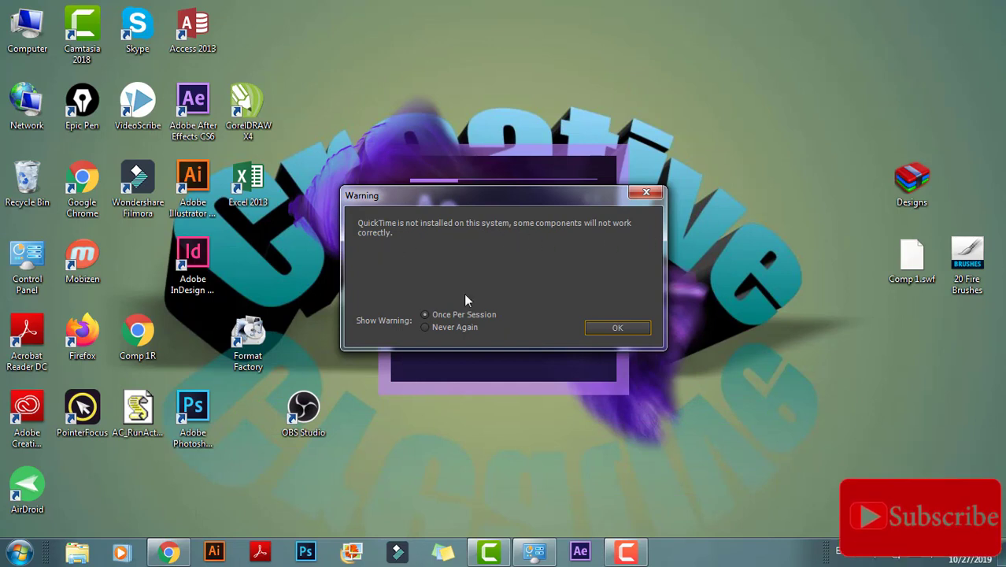
{"action": "left_click", "coordinate": [616, 330]}
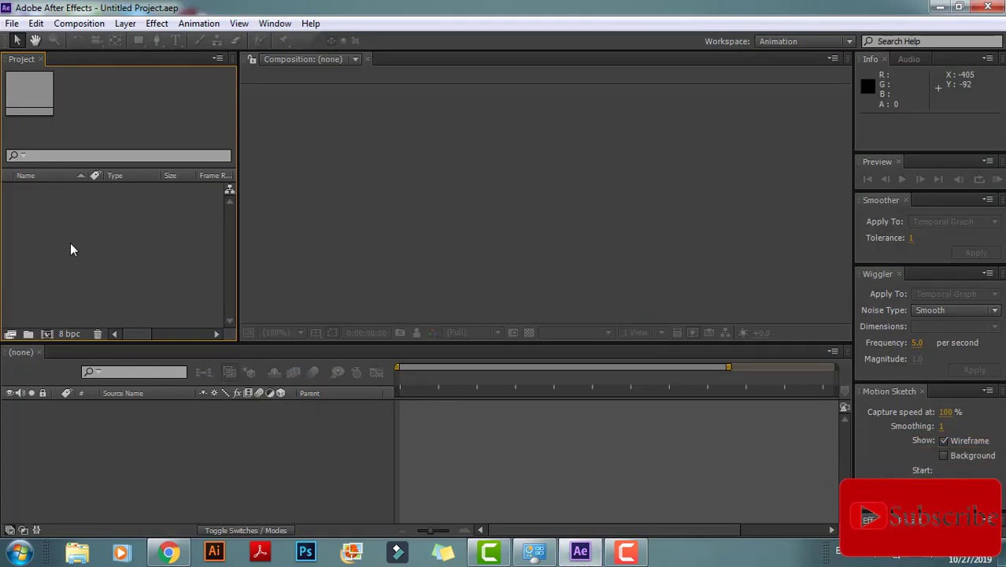
Create Comp 1 with default settings and choose Import > File from the Project panel
{"action": "left_click", "coordinate": [47, 334]}
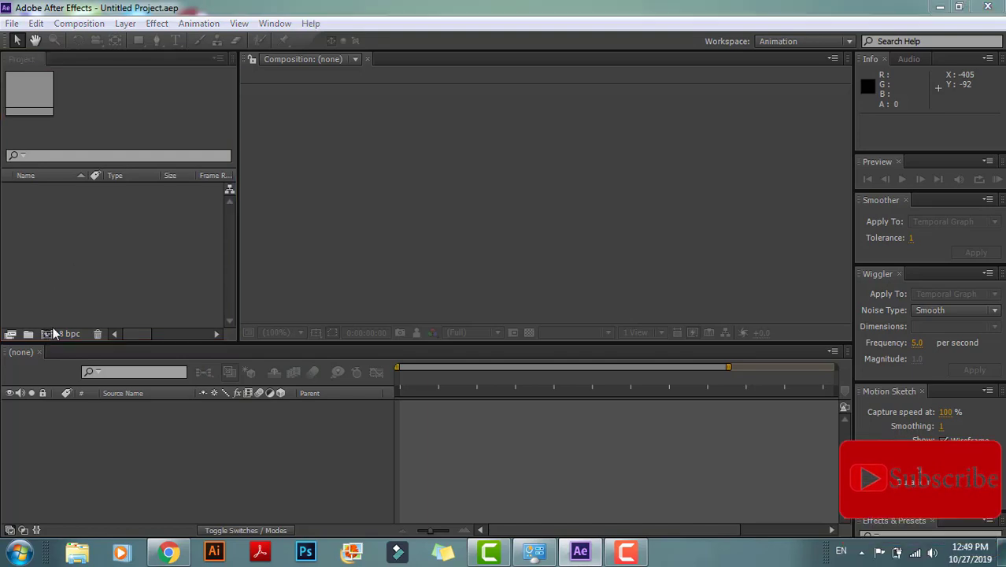
{"action": "left_click", "coordinate": [559, 425]}
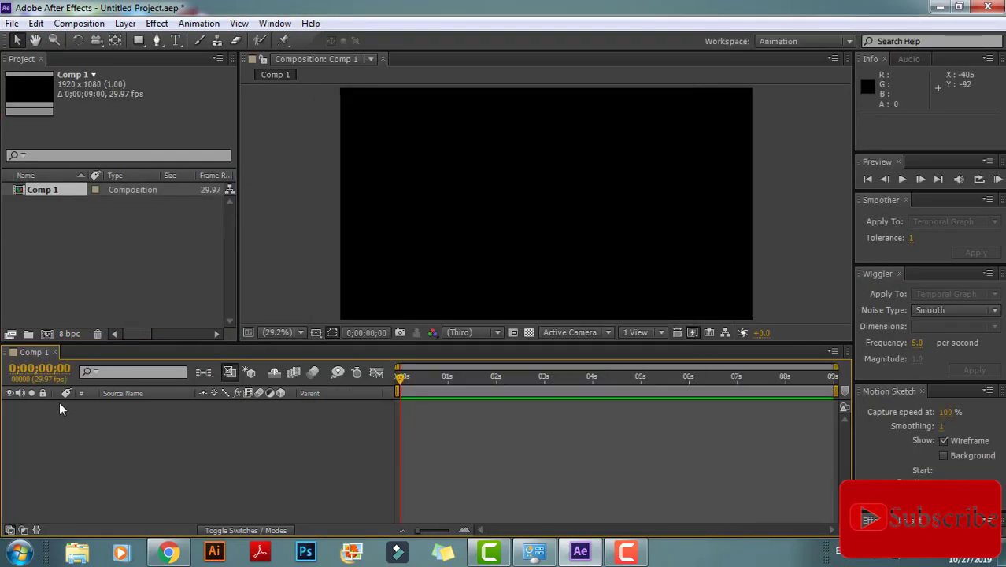
{"action": "right_click", "coordinate": [62, 227]}
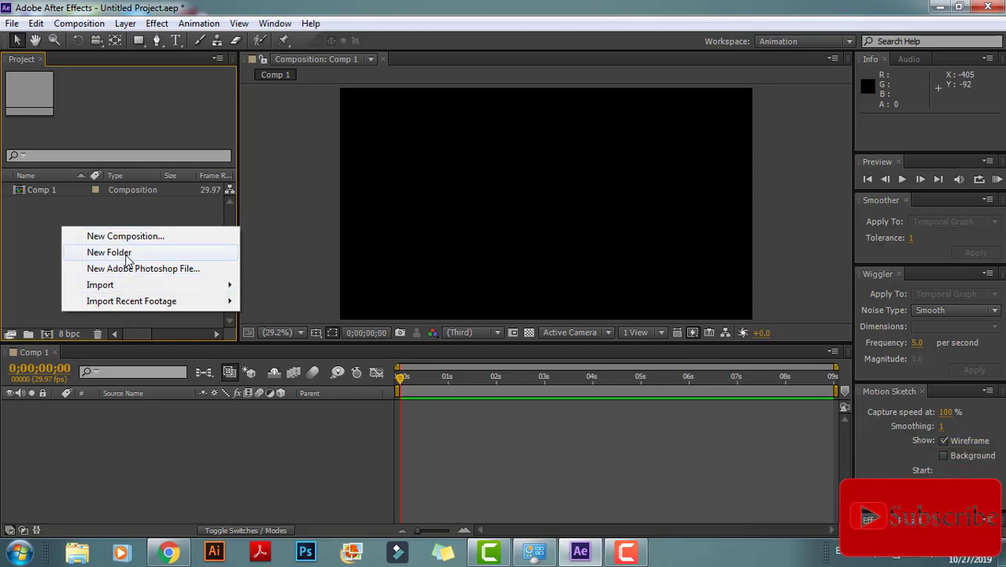
{"action": "mouse_move", "coordinate": [132, 288]}
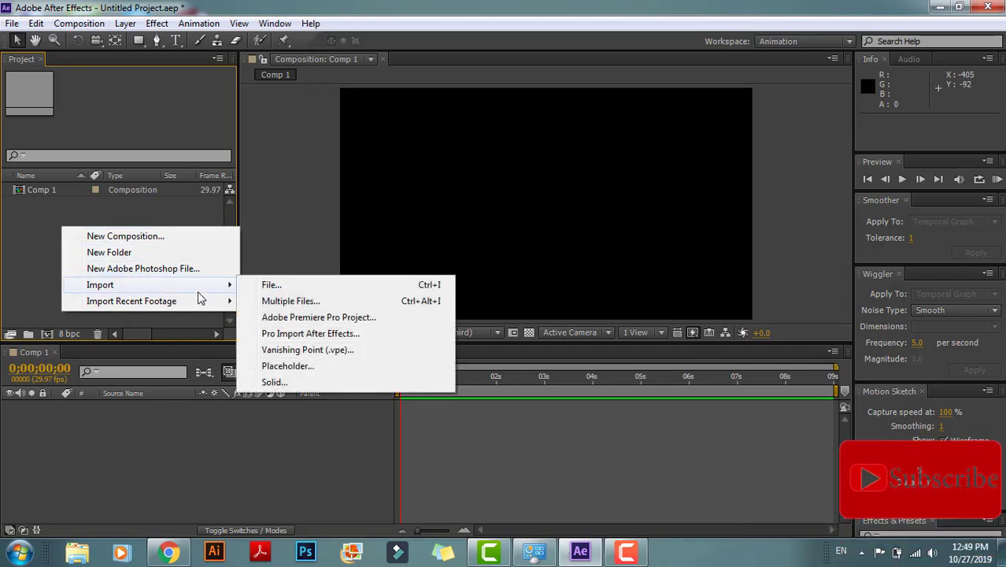
{"action": "left_click", "coordinate": [269, 285]}
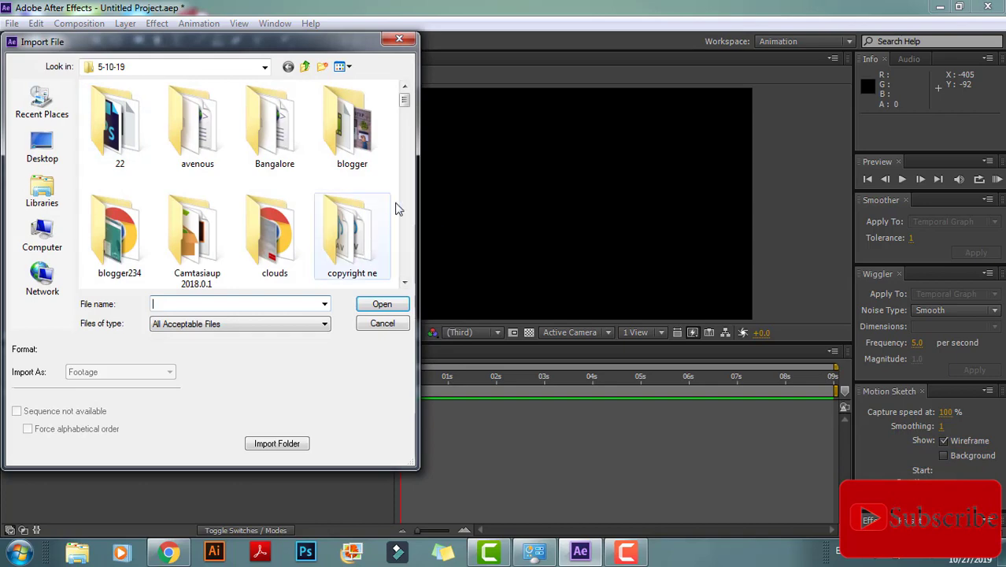
Import the bicycle PNG, then quit After Effects without saving the project
{"action": "mouse_move", "coordinate": [404, 100]}
{"action": "left_mouse_down"}
{"action": "mouse_move", "coordinate": [411, 159]}
{"action": "mouse_move", "coordinate": [411, 142]}
{"action": "left_mouse_up"}
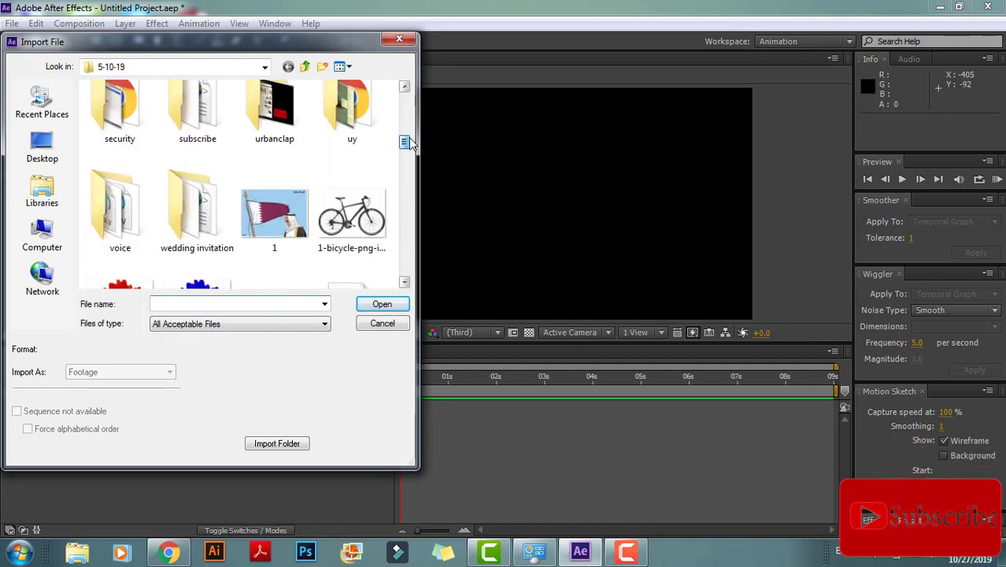
{"action": "left_click", "coordinate": [344, 224]}
{"action": "left_click", "coordinate": [381, 304]}
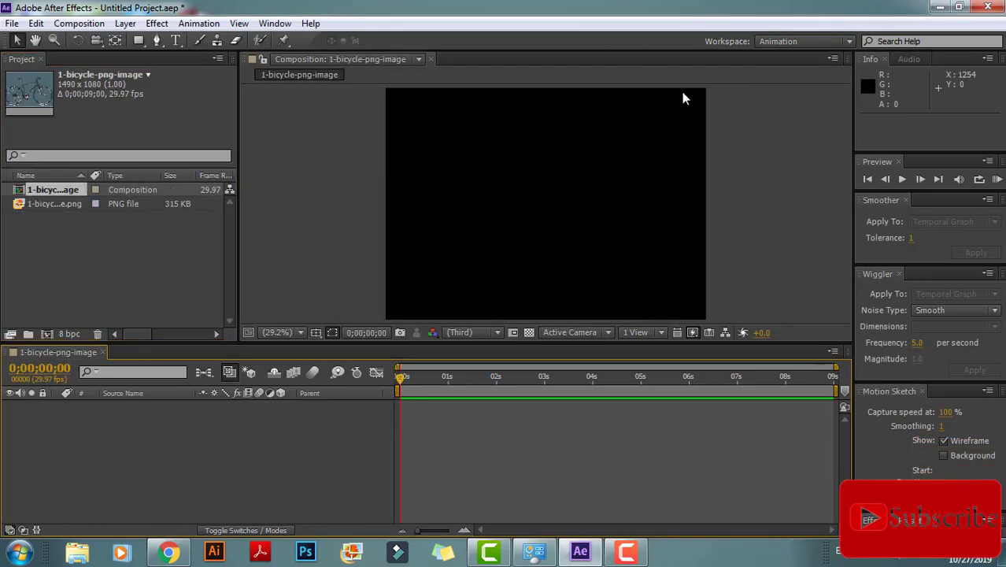
{"action": "left_click", "coordinate": [987, 7]}
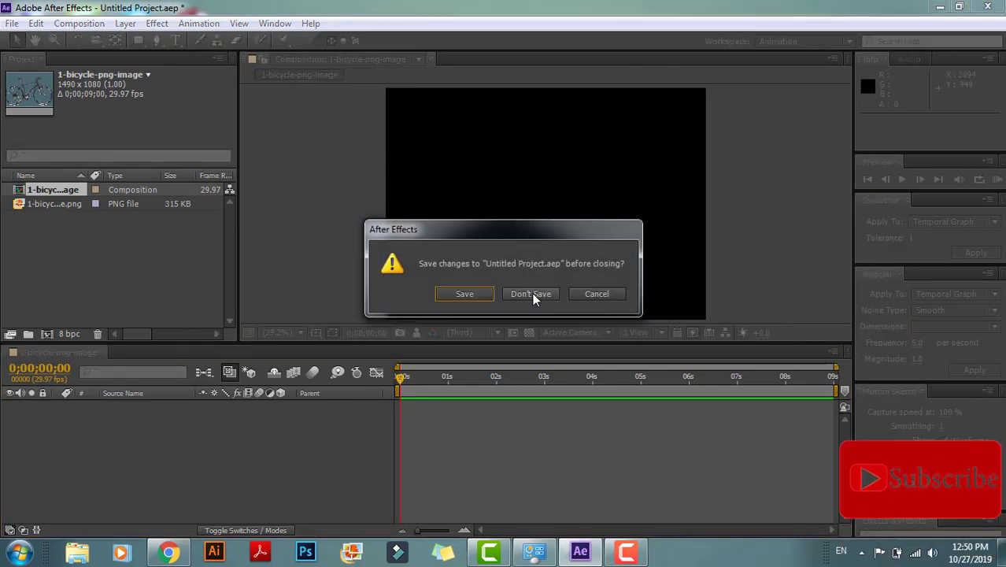
{"action": "left_click", "coordinate": [533, 296]}
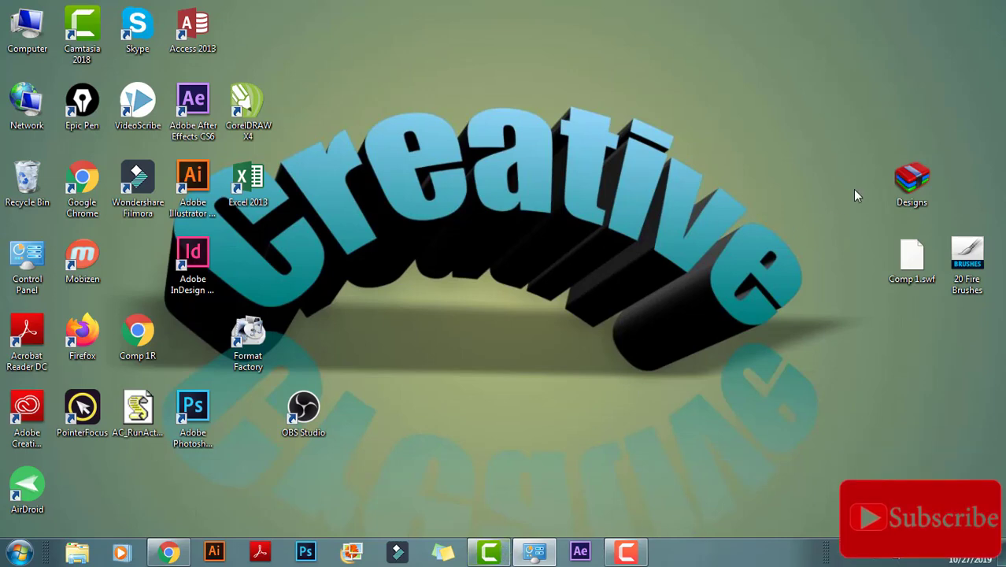
In Chrome, go to the Codecs.com website from the search results
{"action": "left_click", "coordinate": [170, 553]}
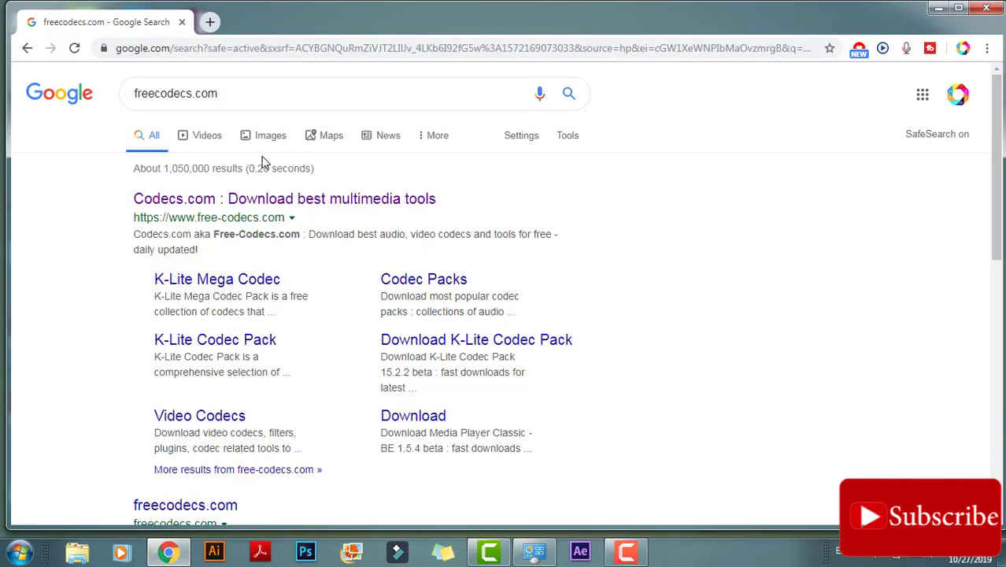
{"action": "left_click_drag", "start_coordinate": [214, 95], "coordinate": [101, 99]}
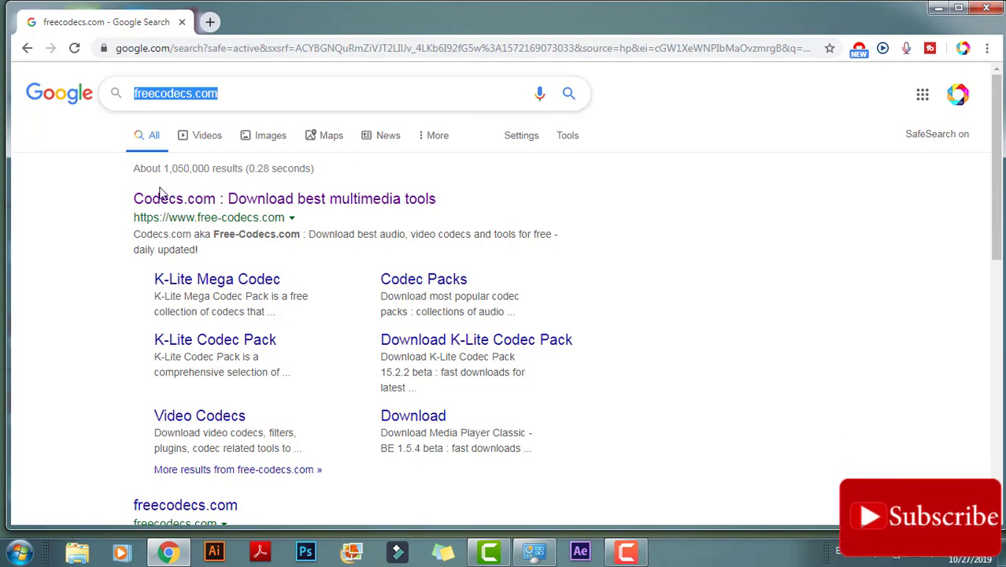
{"action": "left_click", "coordinate": [241, 204]}
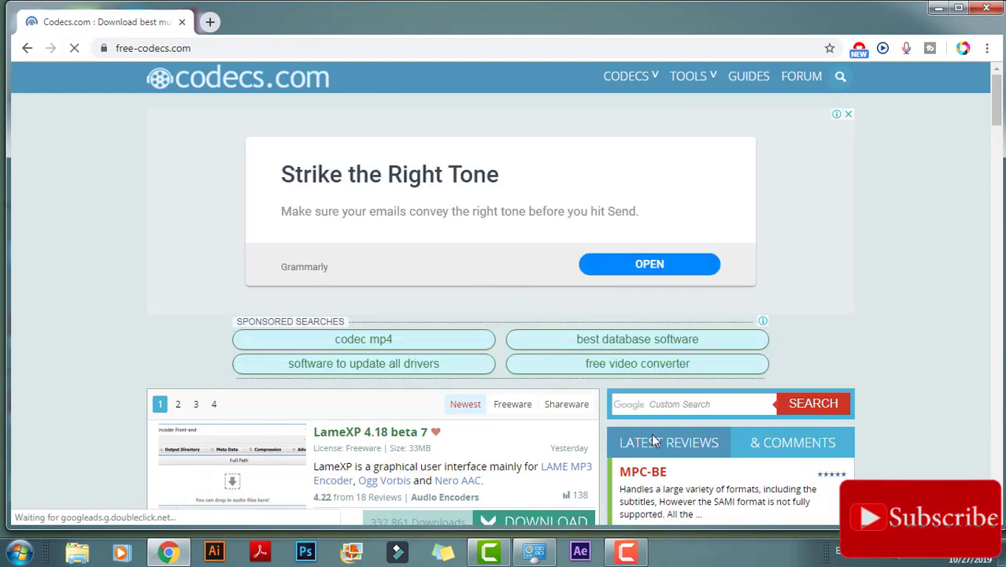
Search Codecs.com for quicktime and open the QuickTime Alternative 3.2.2 result
{"action": "left_click", "coordinate": [667, 405]}
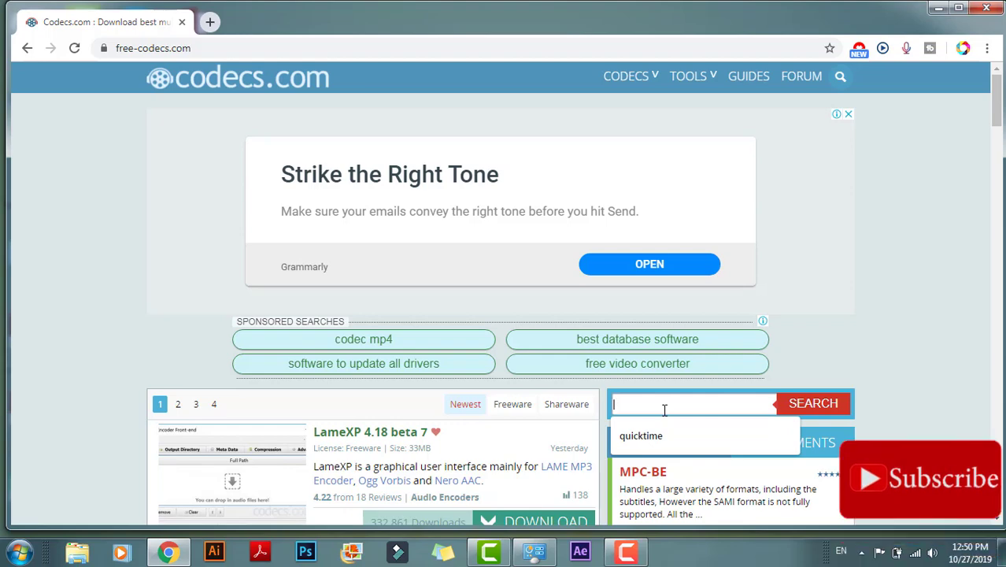
{"action": "type", "text": "qic"}
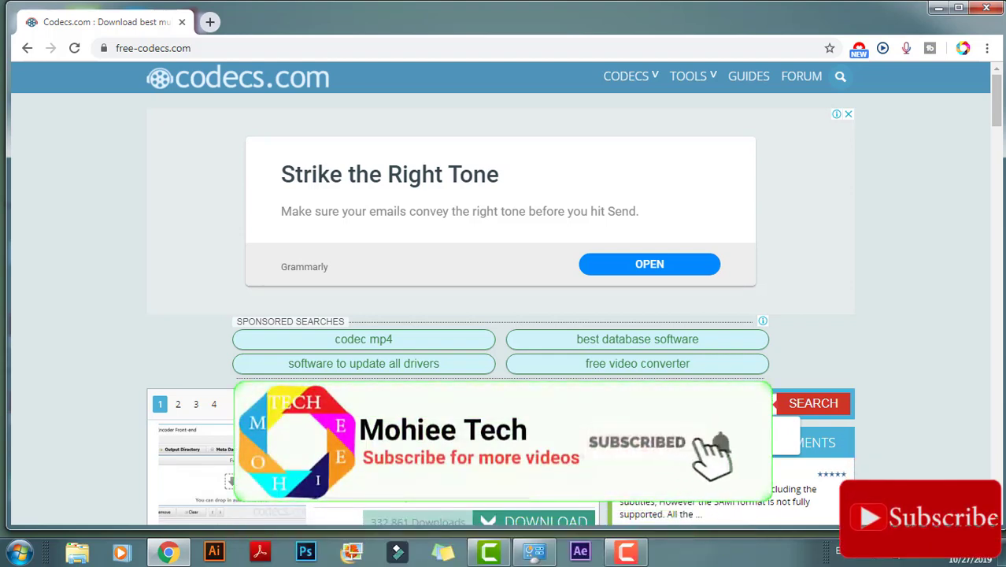
{"action": "key", "text": "Return"}
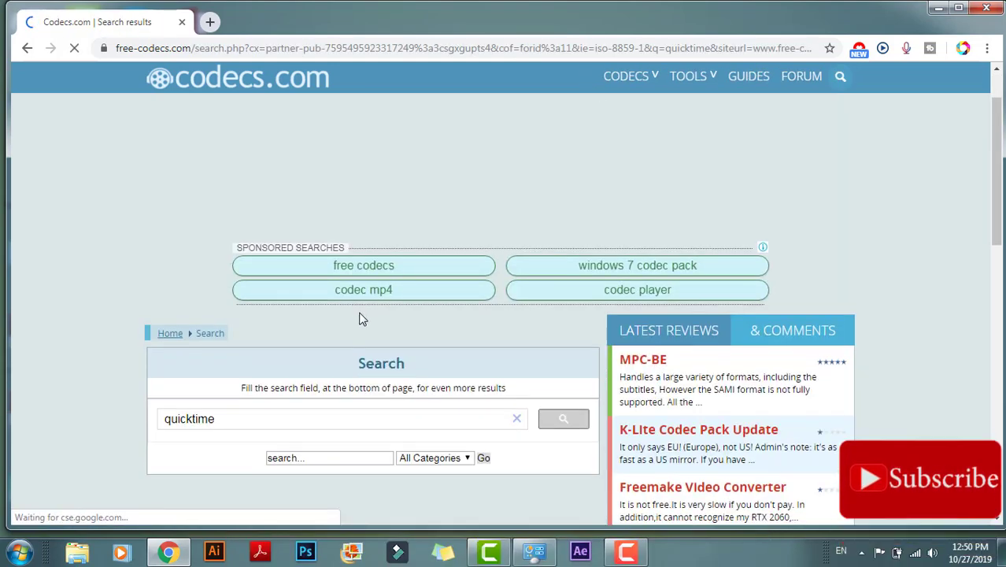
{"action": "scroll", "coordinate": [362, 315], "scroll_direction": "down", "scroll_amount": 3}
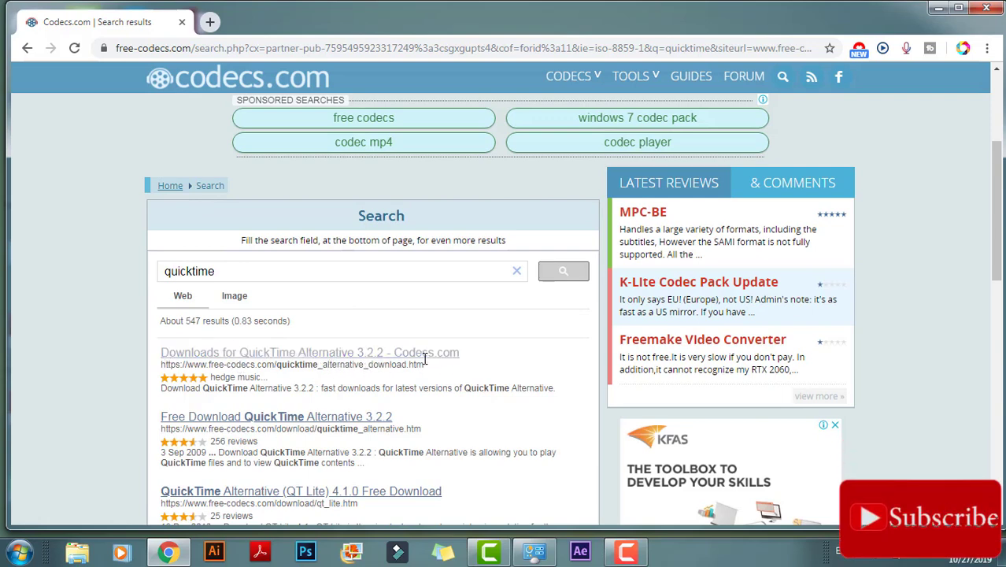
{"action": "left_click", "coordinate": [203, 355]}
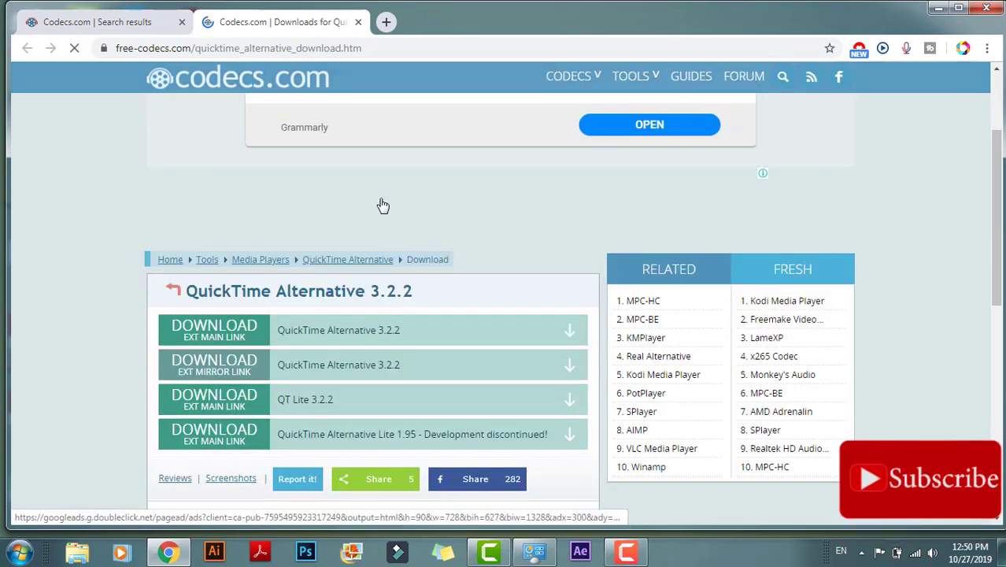
Download the QuickTime Alternative 3.2.2 installer and show it in the Downloads folder
{"action": "scroll", "coordinate": [382, 207], "scroll_direction": "down", "scroll_amount": 2}
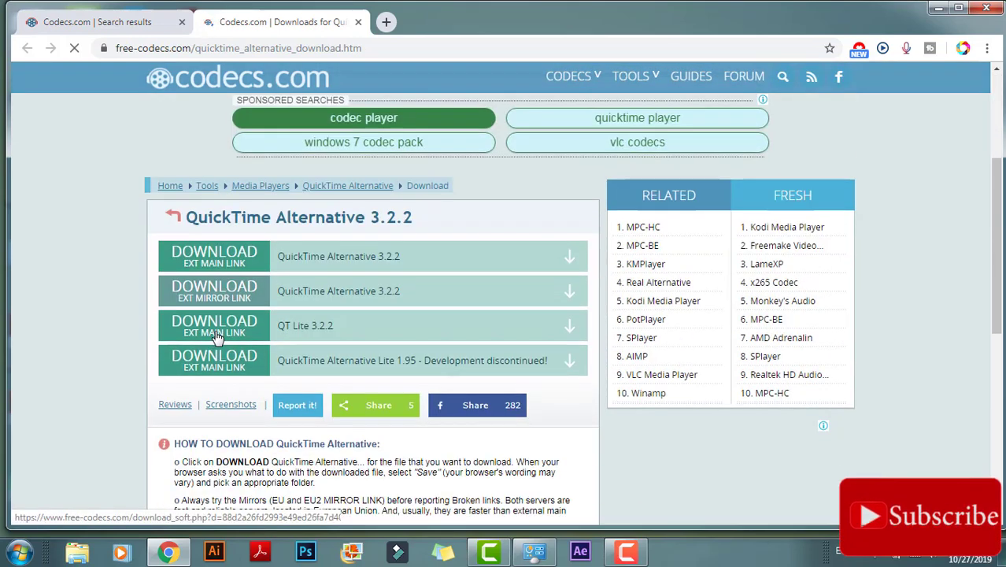
{"action": "left_click", "coordinate": [222, 257]}
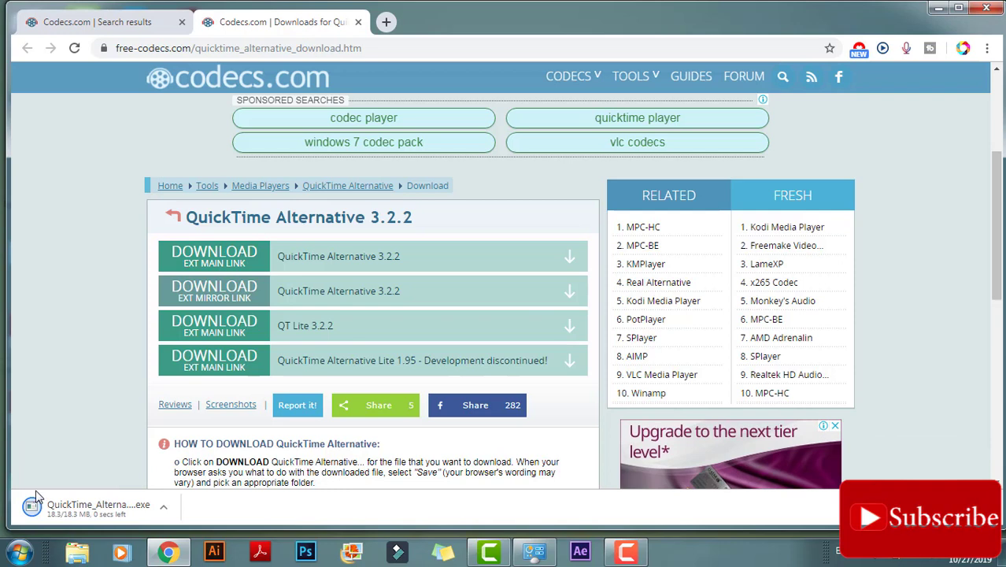
{"action": "left_click", "coordinate": [166, 512]}
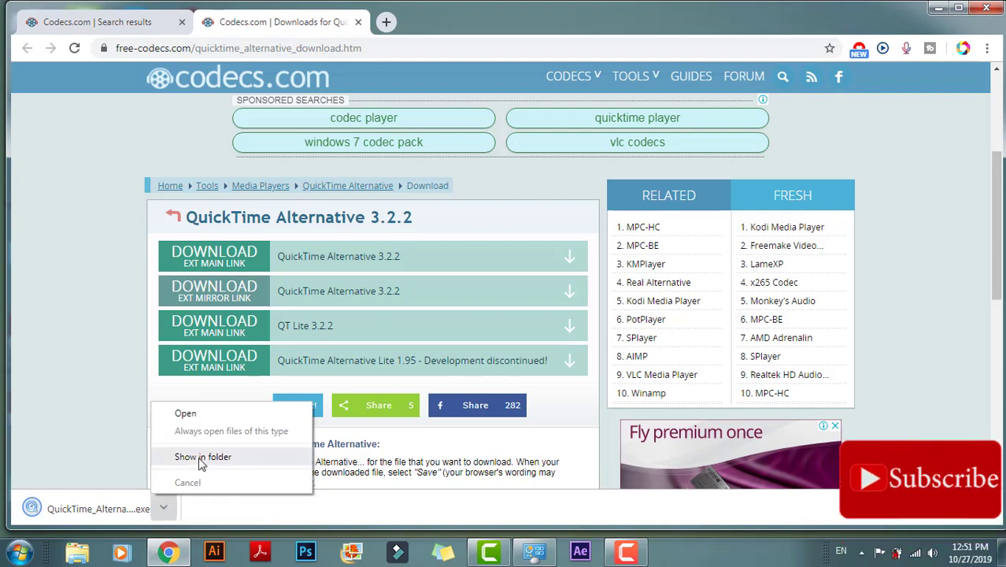
{"action": "left_click", "coordinate": [202, 457]}
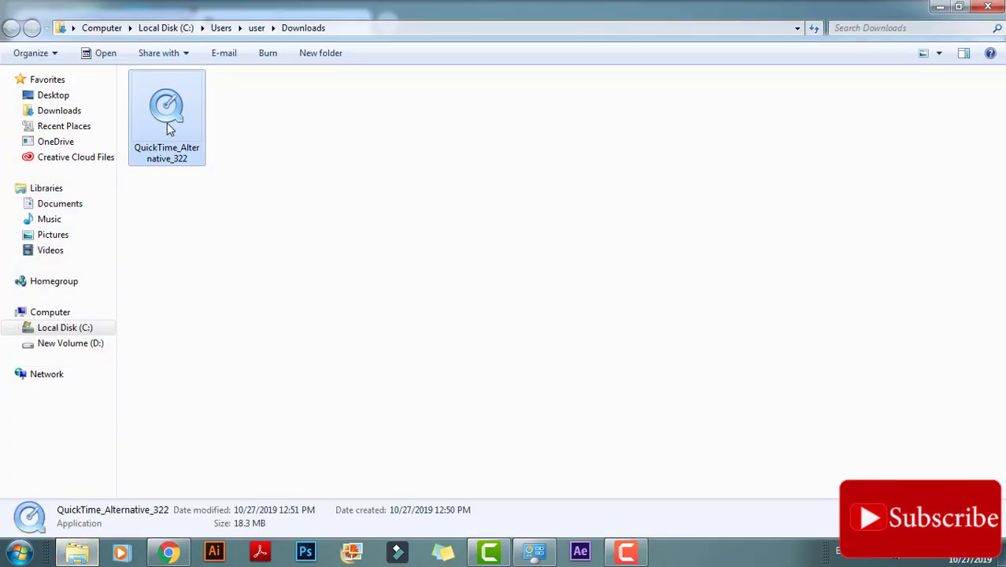
Launch the QuickTime_Alternative_322 installer and get past the welcome and information pages
{"action": "right_click", "coordinate": [167, 124]}
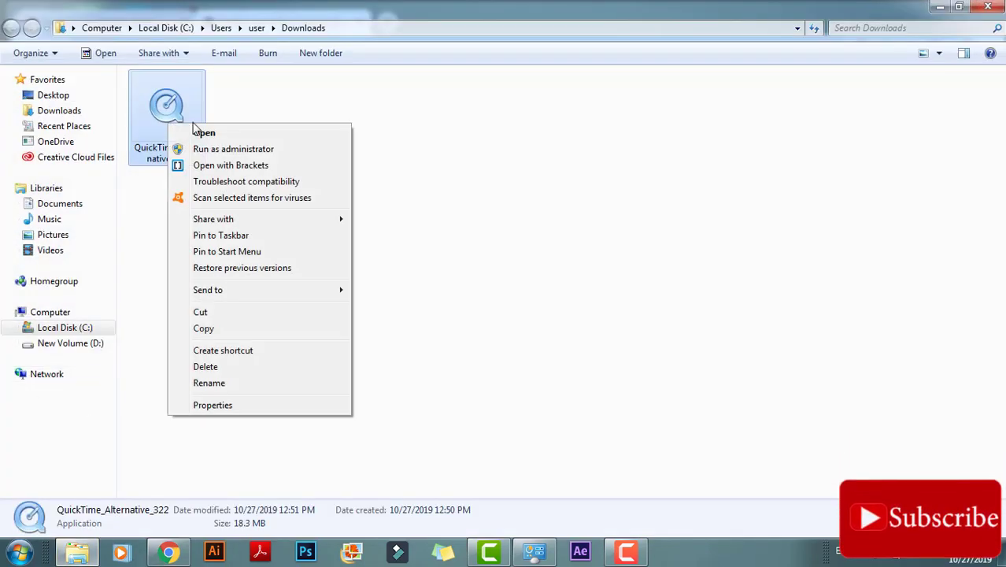
{"action": "left_click", "coordinate": [226, 150]}
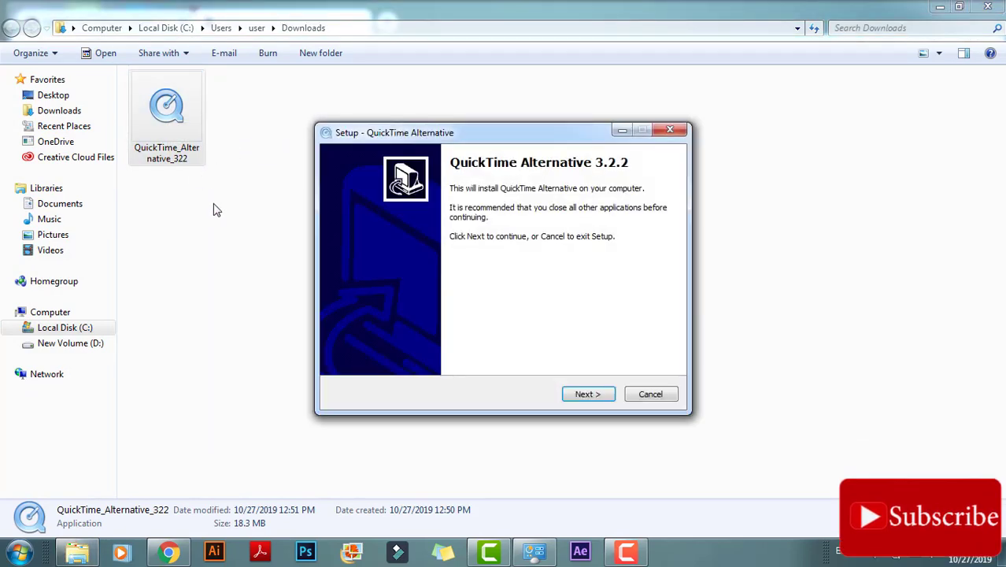
{"action": "left_click", "coordinate": [591, 396]}
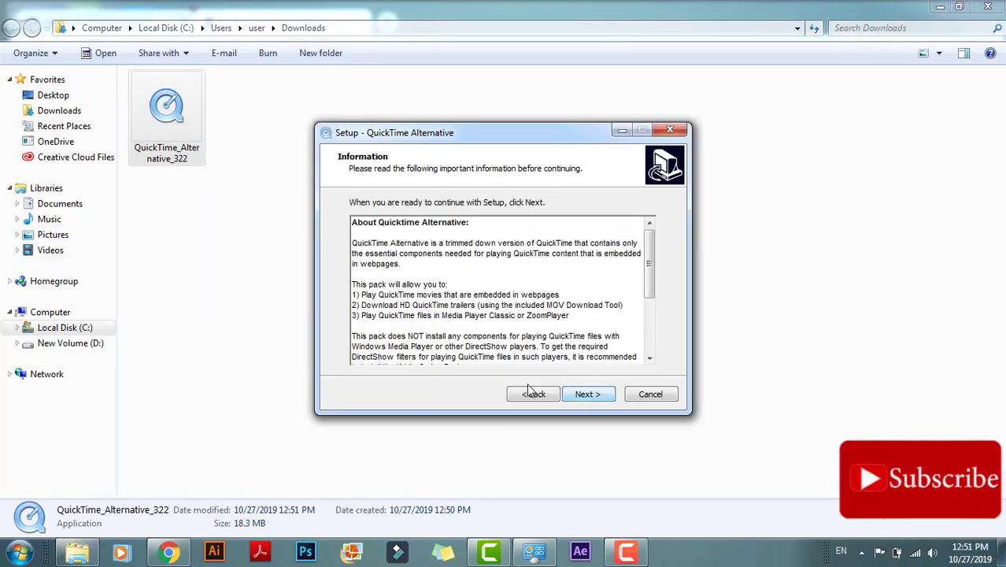
{"action": "scroll", "coordinate": [641, 260], "scroll_direction": "down", "scroll_amount": 1}
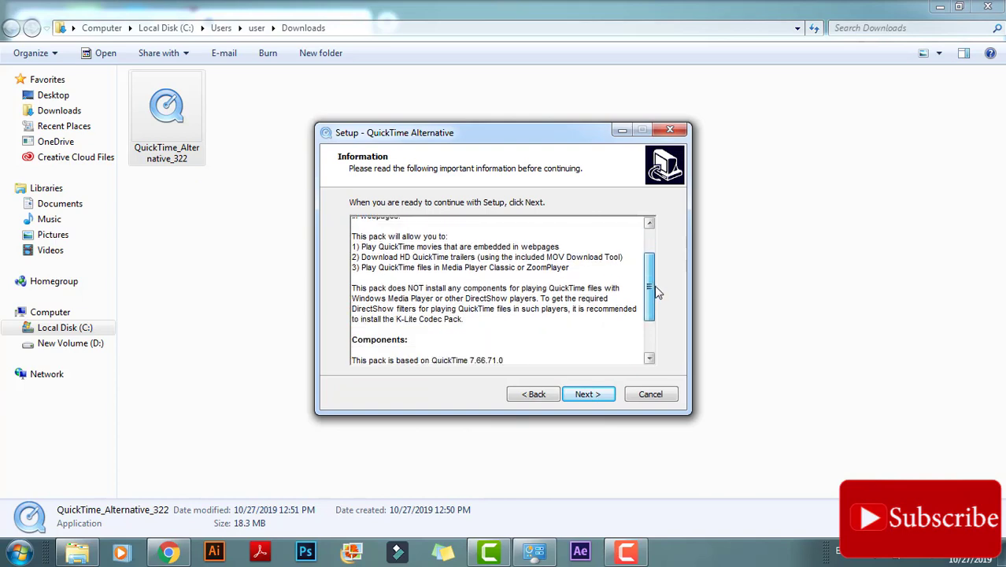
{"action": "scroll", "coordinate": [641, 260], "scroll_direction": "down", "scroll_amount": 2}
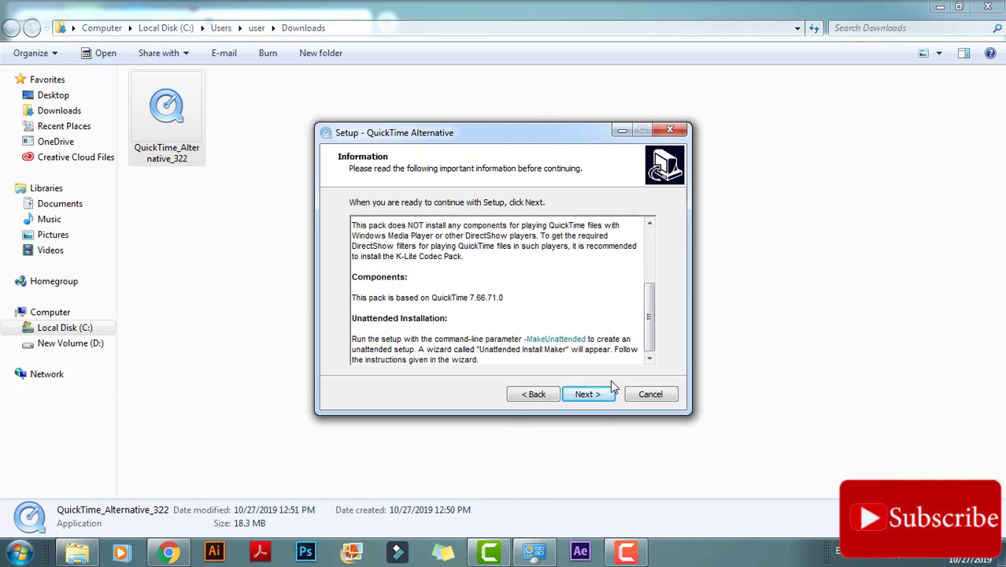
{"action": "left_click", "coordinate": [585, 395]}
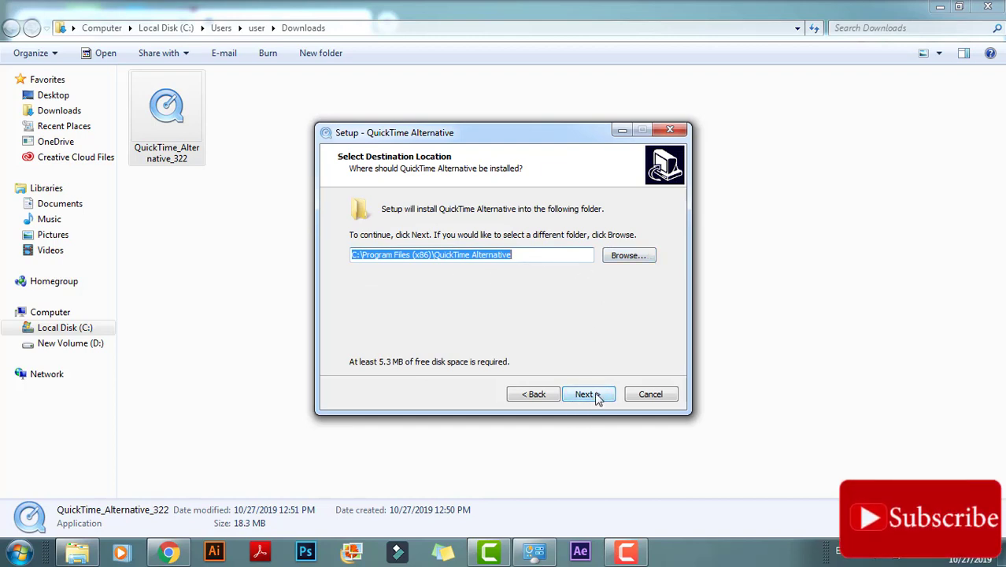
Keep the default folder, components, Start Menu folder and tasks, then start installing
{"action": "left_click", "coordinate": [588, 394]}
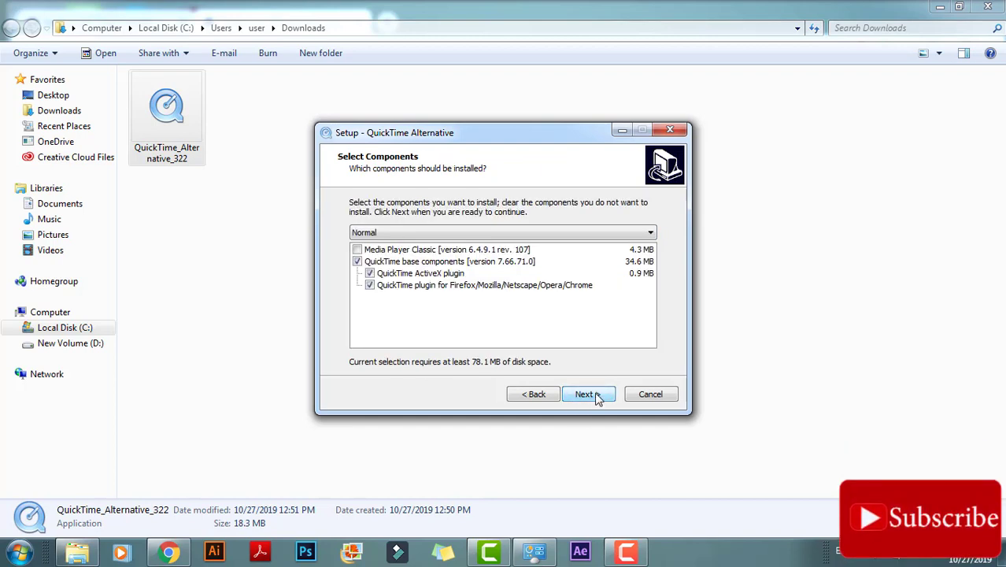
{"action": "left_click", "coordinate": [596, 396]}
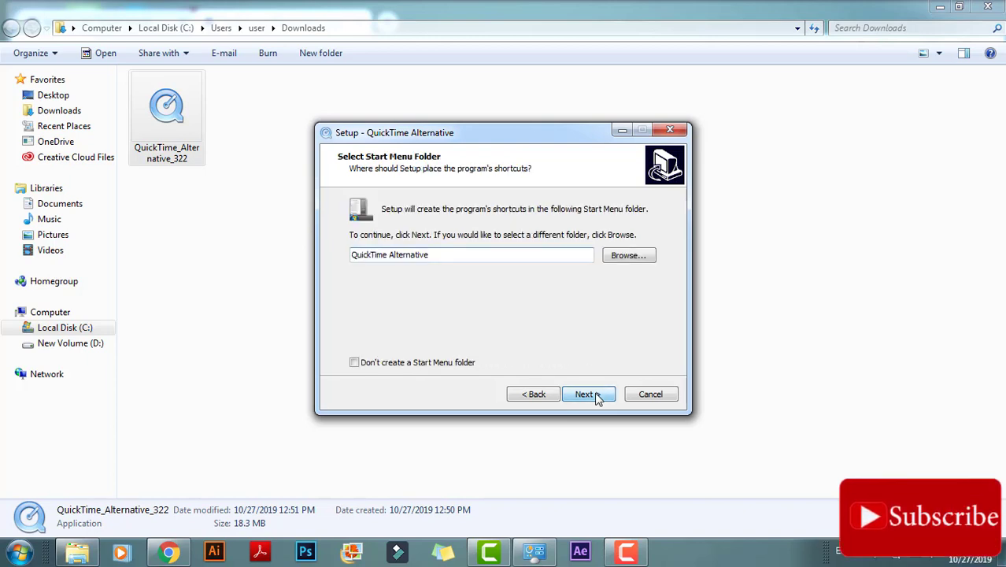
{"action": "left_click", "coordinate": [596, 396]}
{"action": "left_click", "coordinate": [596, 396]}
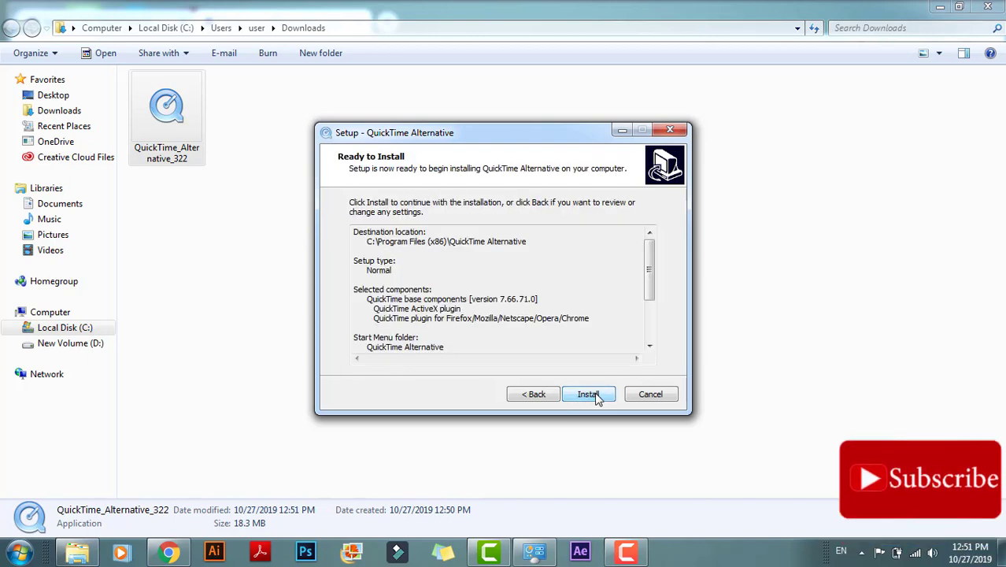
{"action": "left_click_drag", "start_coordinate": [649, 273], "coordinate": [650, 346]}
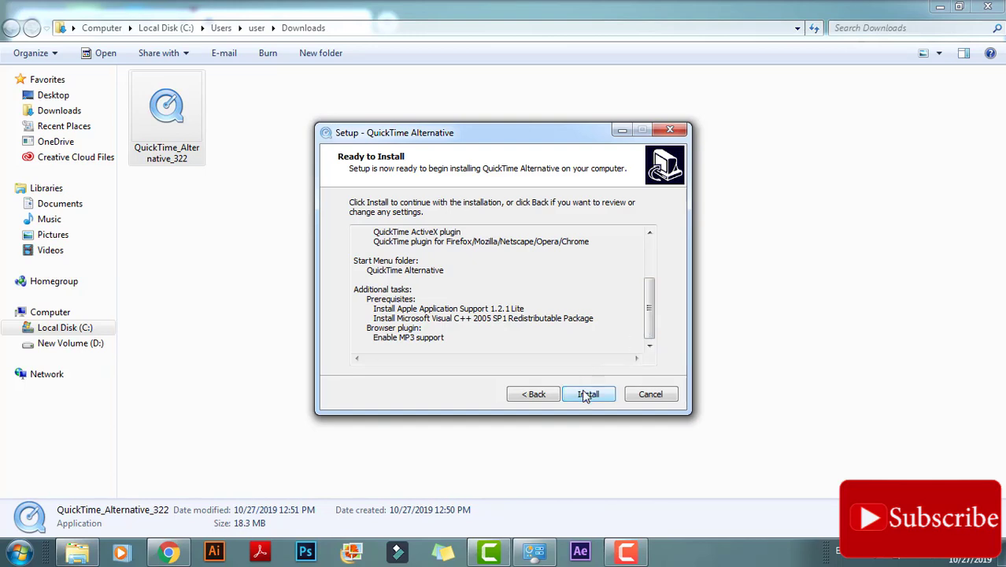
{"action": "left_click", "coordinate": [588, 394]}
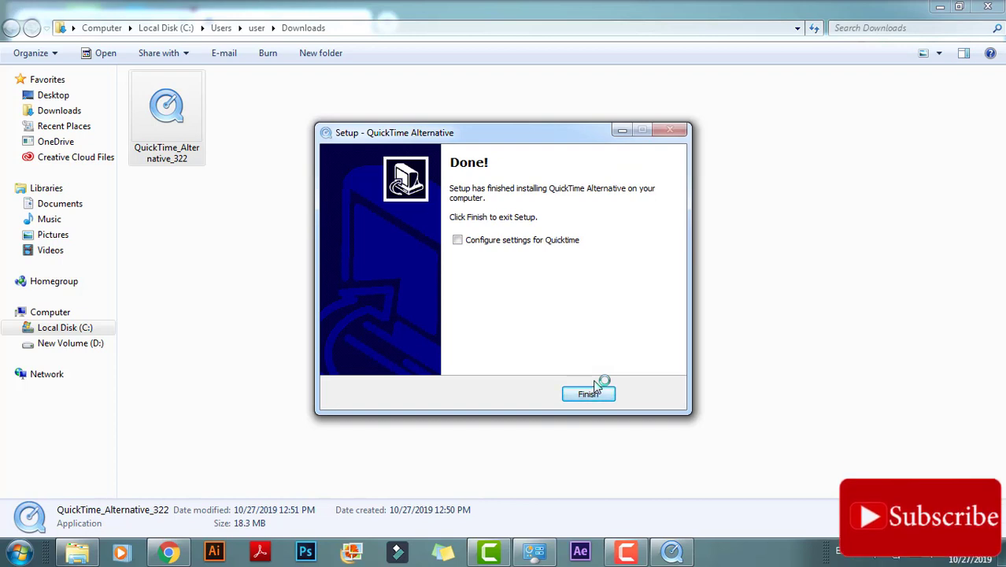
Finish the completed QuickTime Alternative setup from its Done page
{"action": "left_click", "coordinate": [605, 395]}
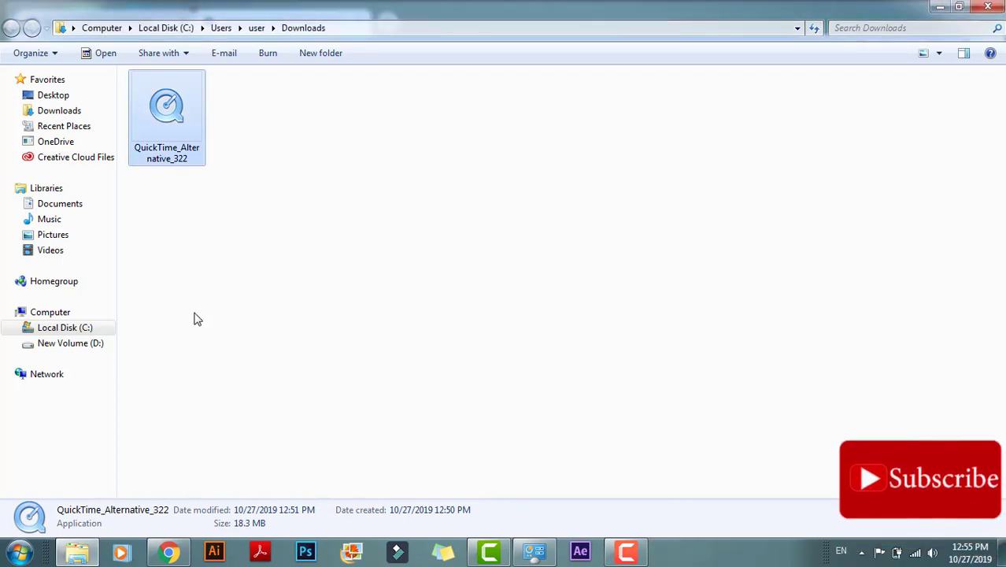
Close the Downloads folder, minimize Chrome, and run After Effects CS6 as administrator
{"action": "left_click", "coordinate": [989, 7]}
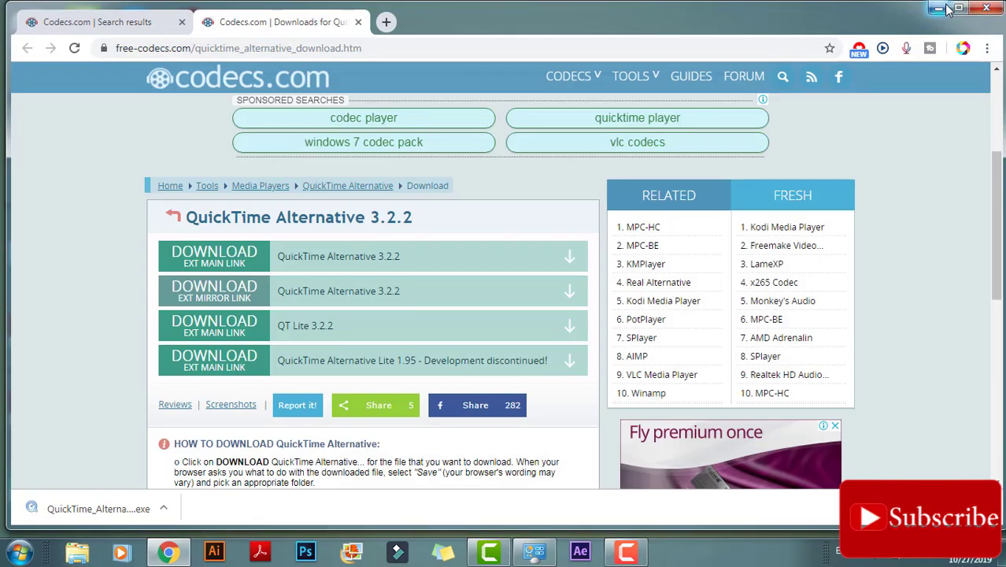
{"action": "left_click", "coordinate": [938, 9]}
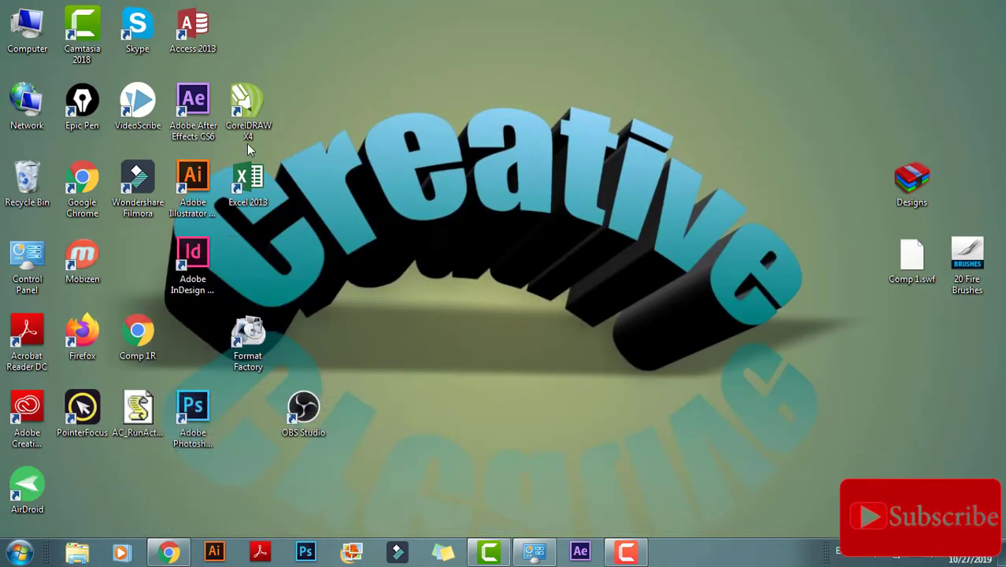
{"action": "right_click", "coordinate": [188, 103]}
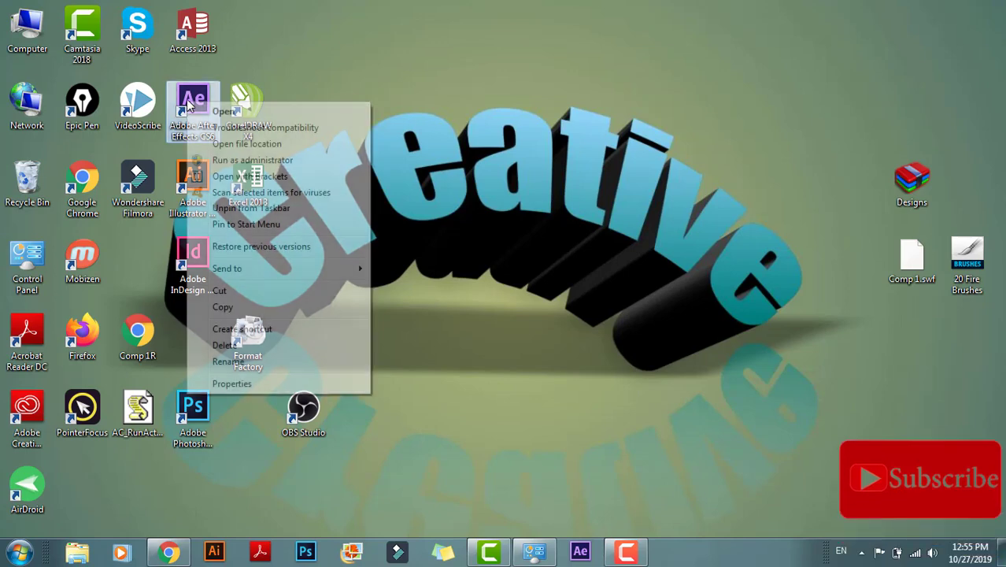
{"action": "left_click", "coordinate": [233, 162]}
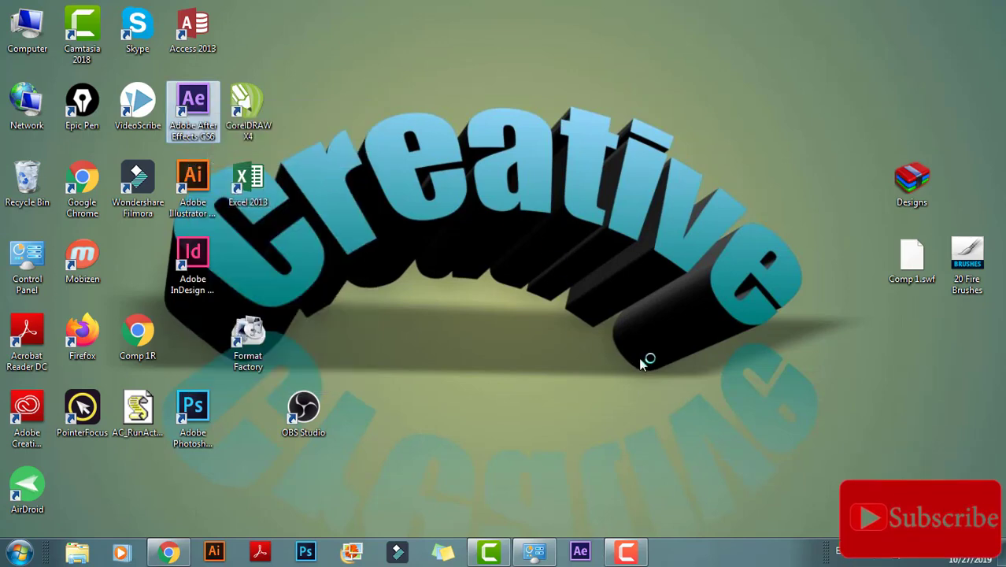